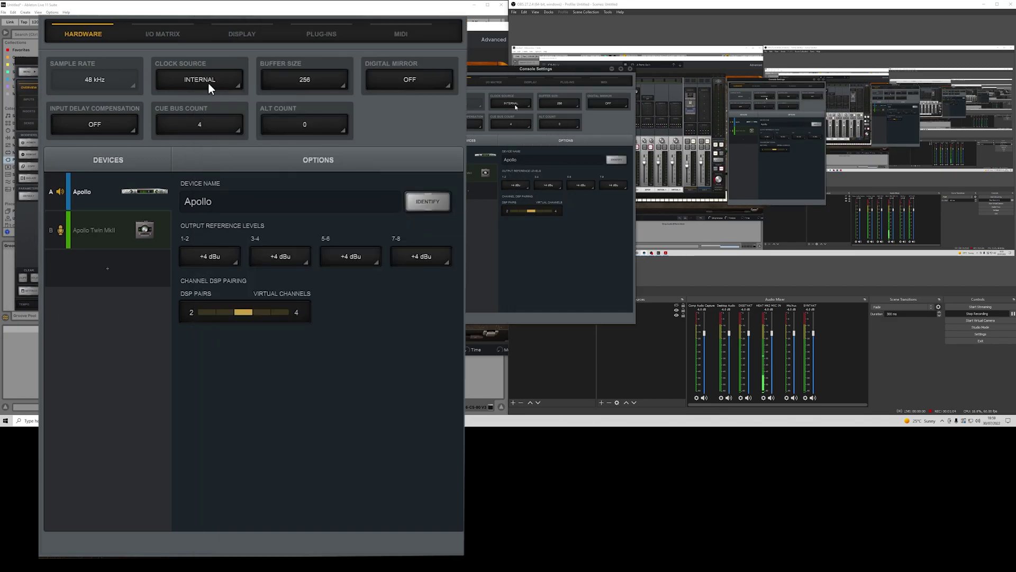
- Open the I/O Matrix in Console Settings and scroll its channel table to the top
left_click(161, 34)
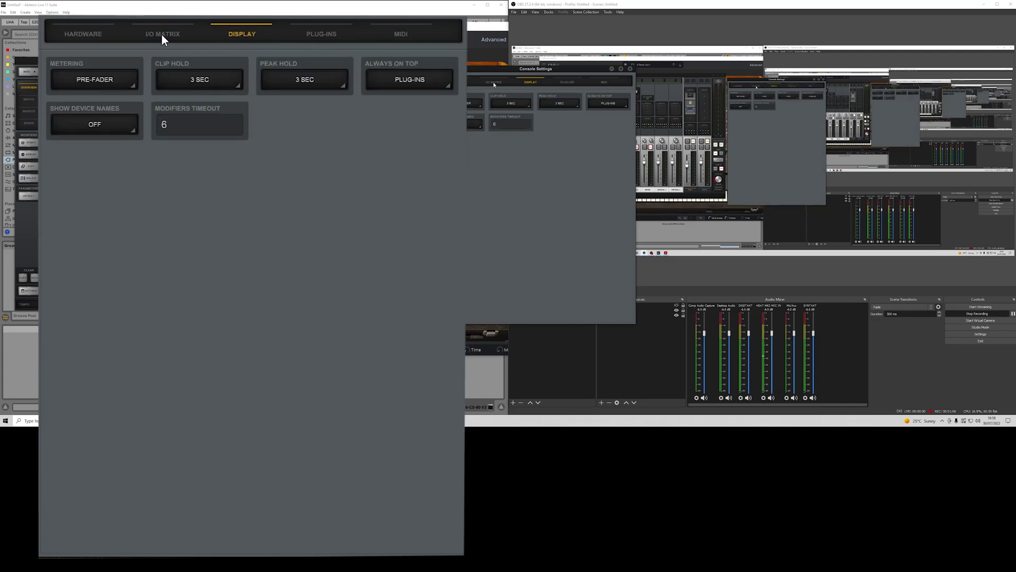
scroll(291, 339, "up", 8)
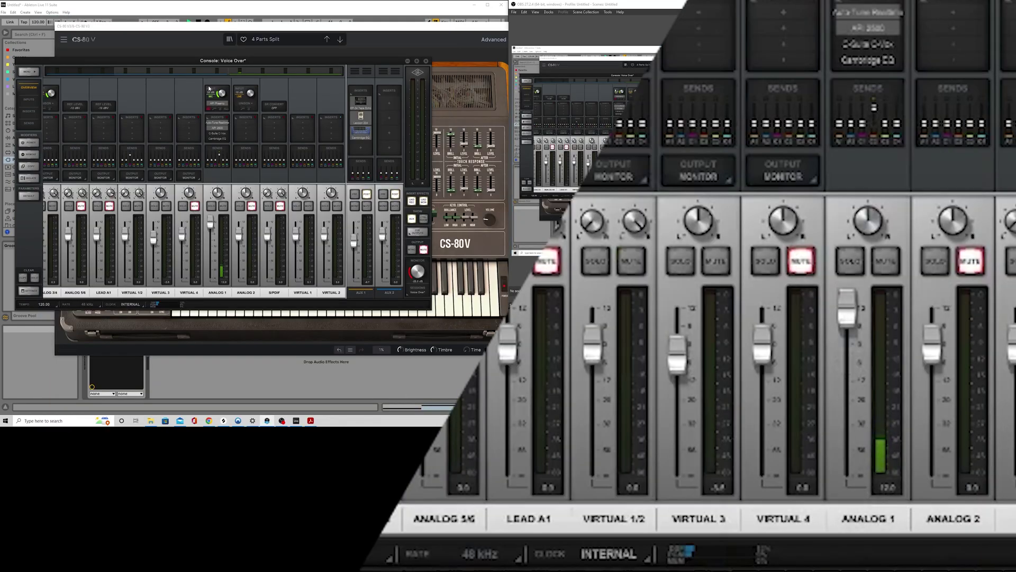
- Bring the first analog channels, starting at ANALOG 1, into view in the mixer
left_click(200, 73)
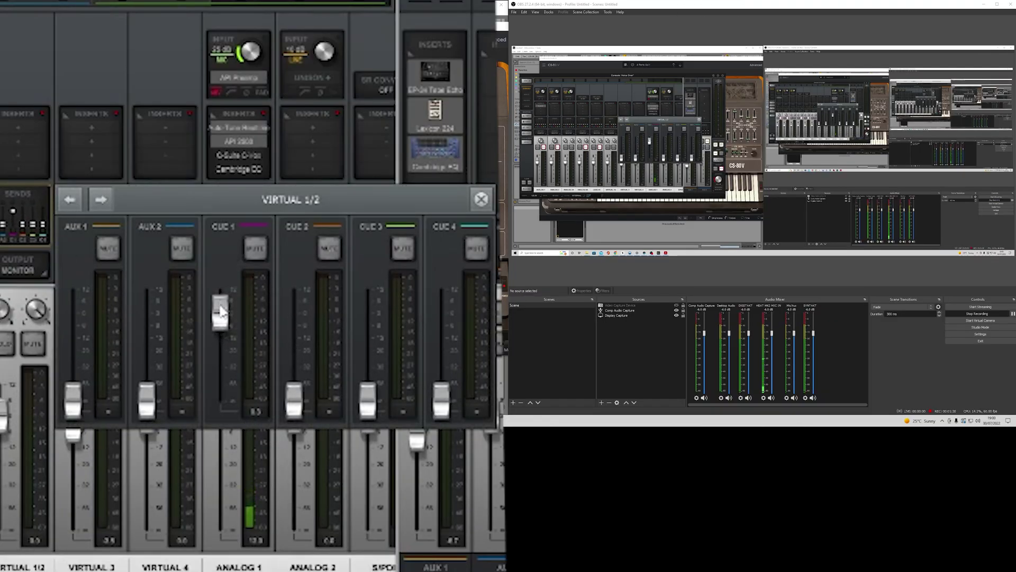
- Close the VIRTUAL 1/2 send levels and open Console Settings, moved out of the way
left_click(481, 199)
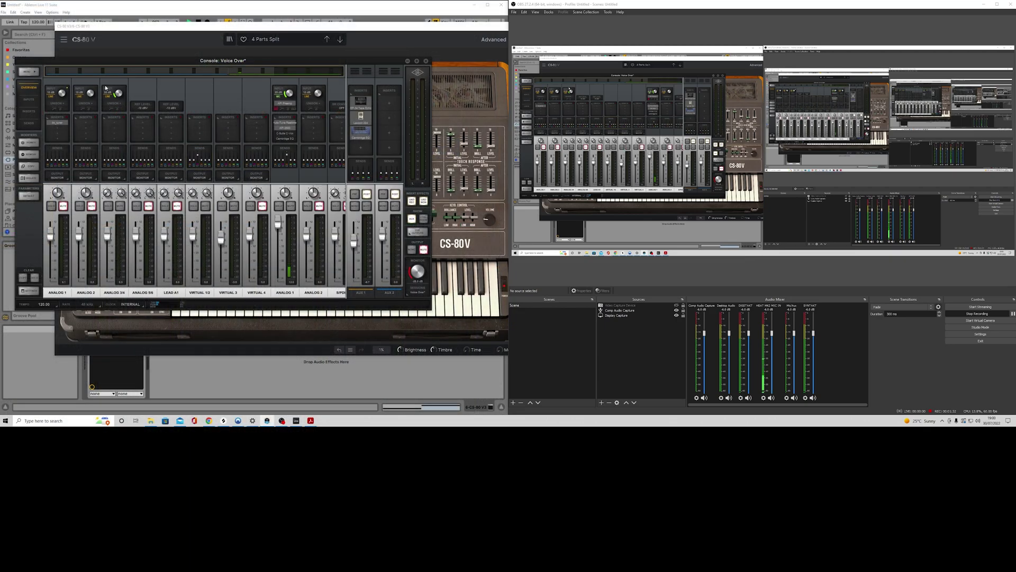
left_click(30, 291)
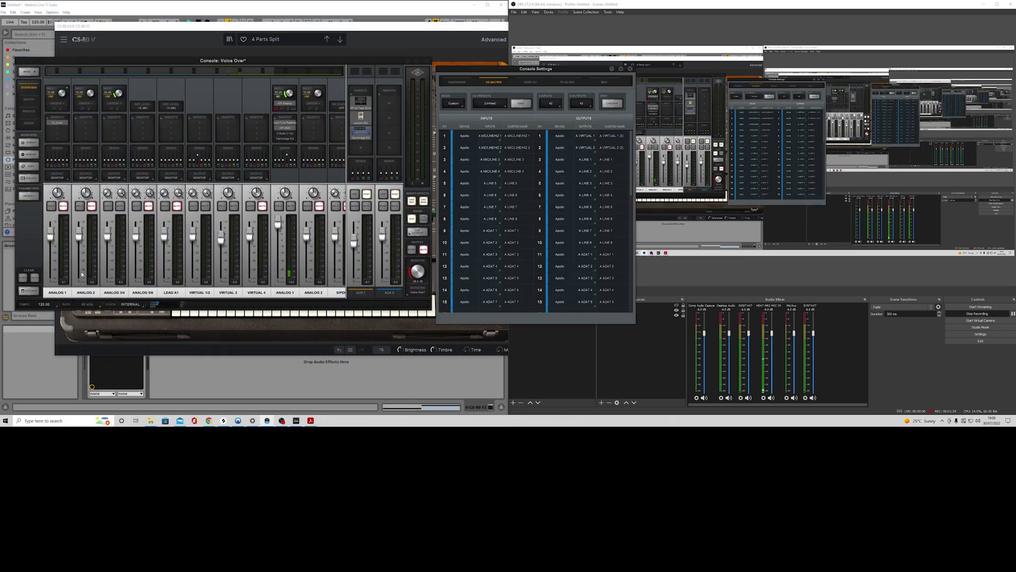
left_click_drag(529, 69, 426, 56)
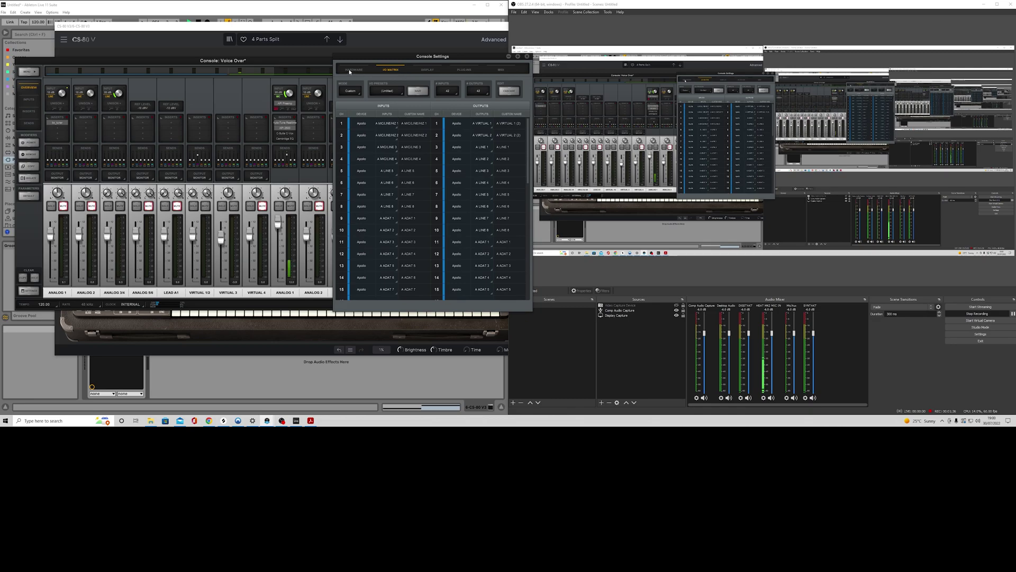
- Keep the Hardware tab's Cue Bus Count at 4 and close the settings
left_click(360, 77)
left_click(407, 112)
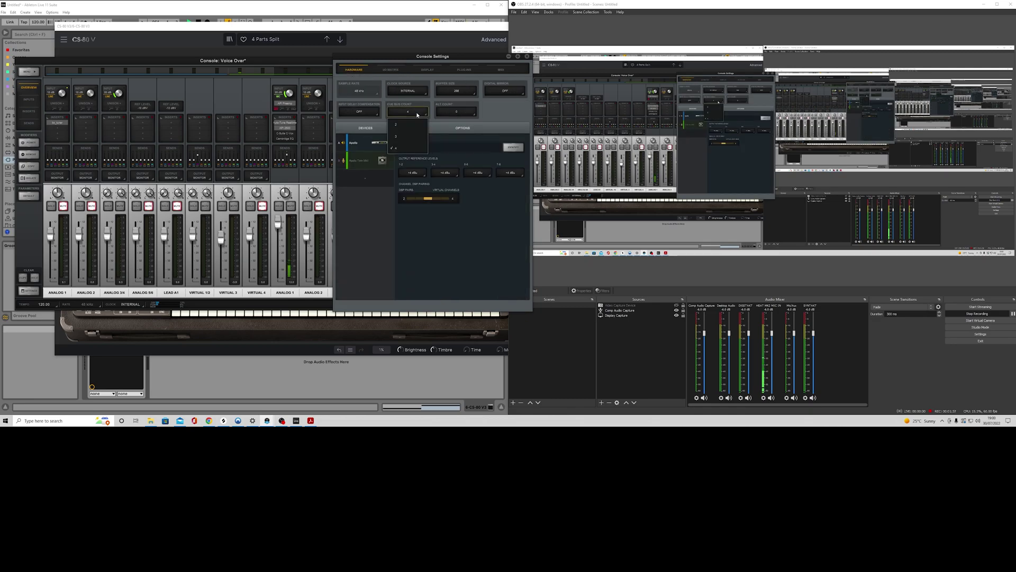
left_click(407, 149)
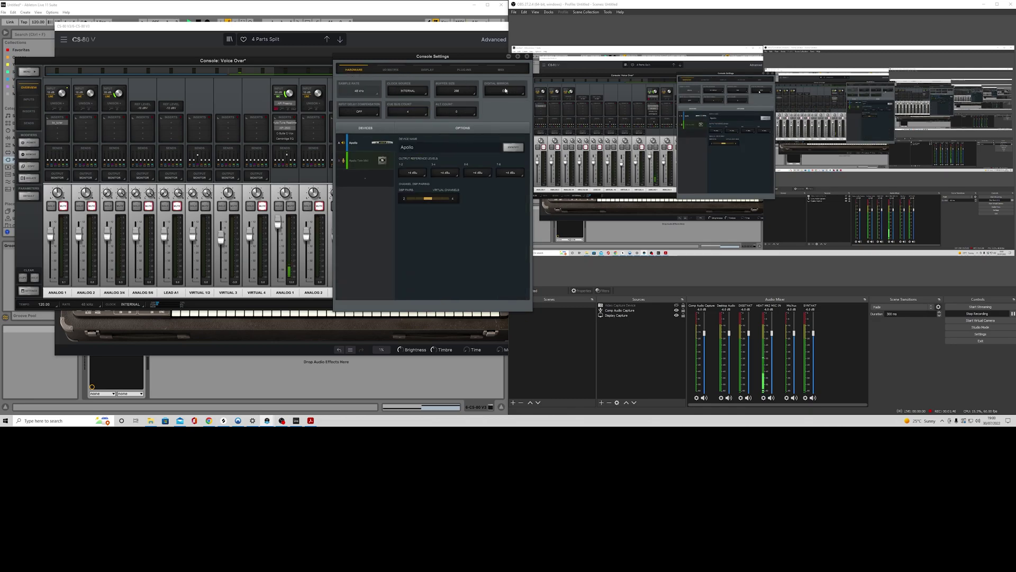
left_click(526, 58)
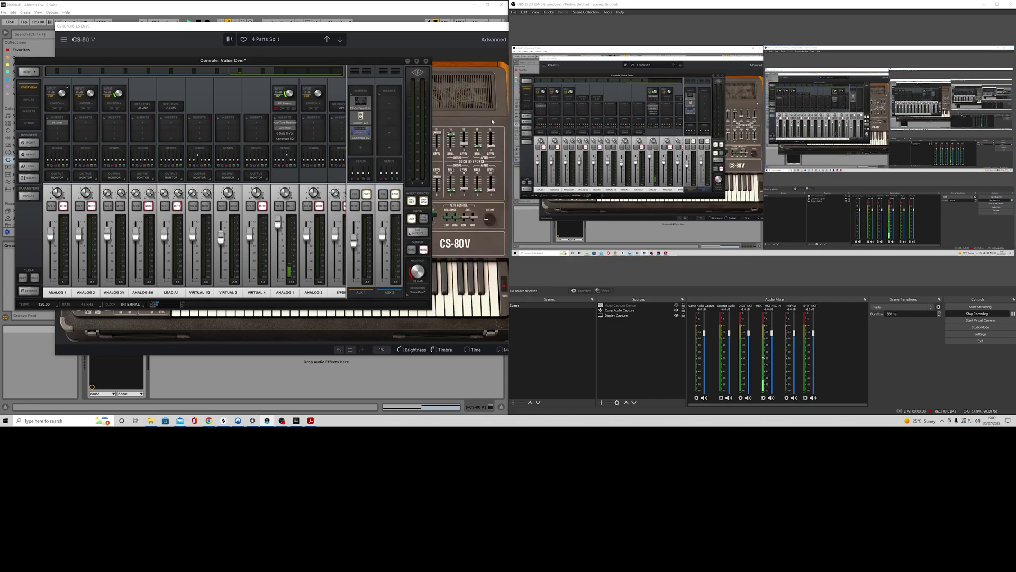
left_click(421, 234)
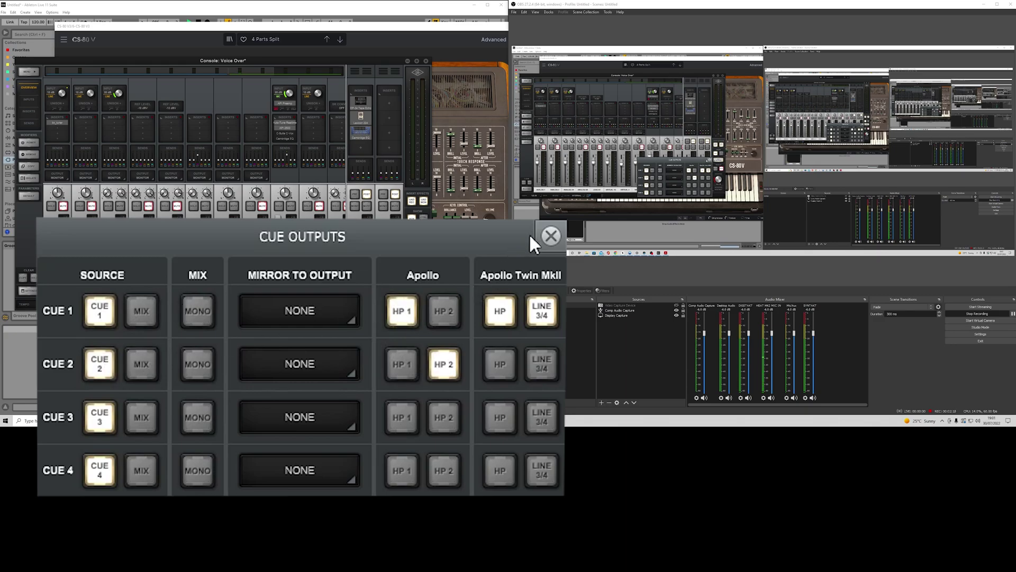
left_click(550, 236)
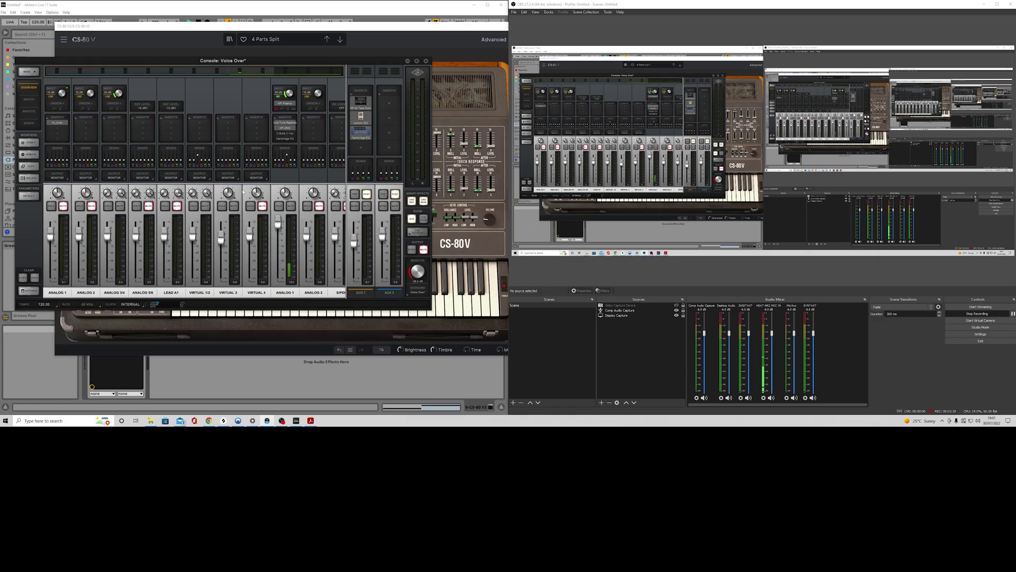
- Check the VIRTUAL 1/2 channel's send levels and its cue output routing
left_click(200, 160)
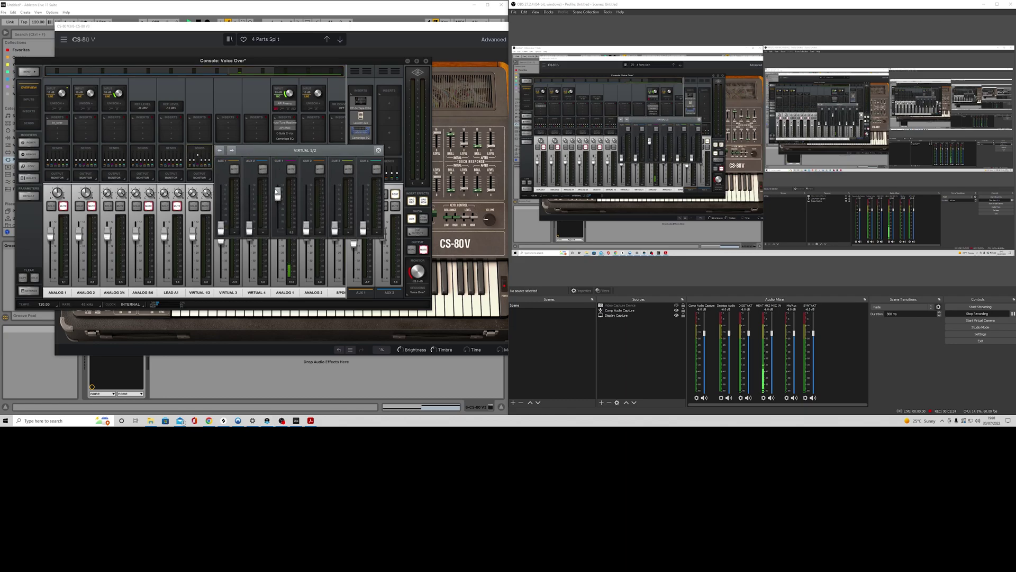
left_click(425, 231)
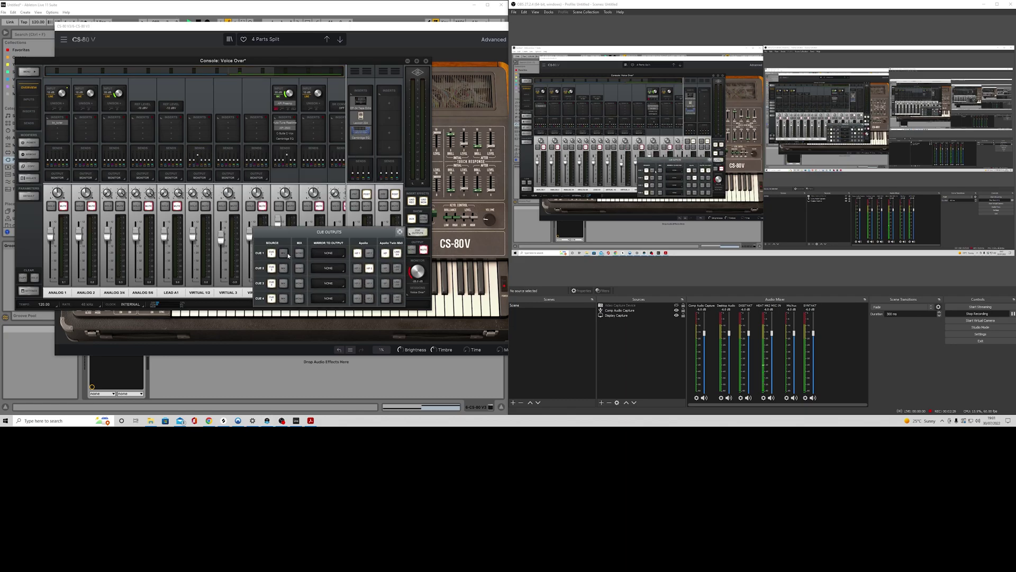
left_click(400, 232)
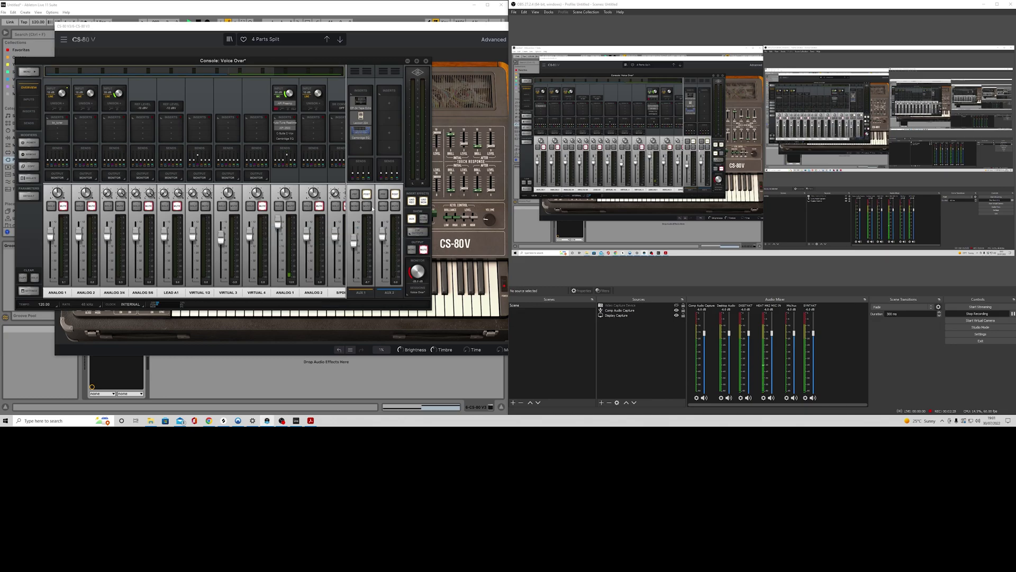
- Check ANALOG 1's send levels and confirm Cue 1 goes to HP 1, Cue 2 to HP 2
left_click(288, 162)
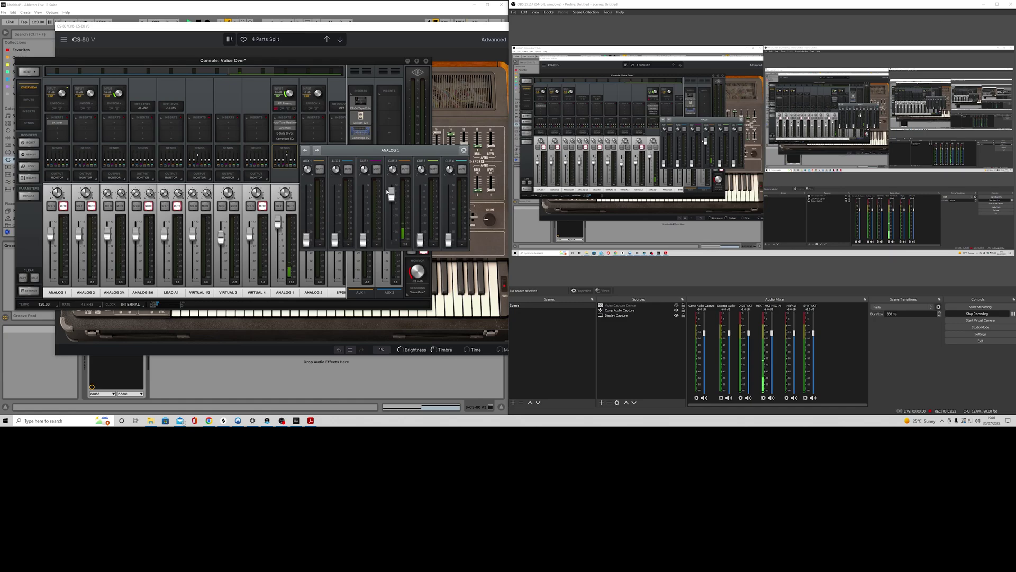
left_click(463, 150)
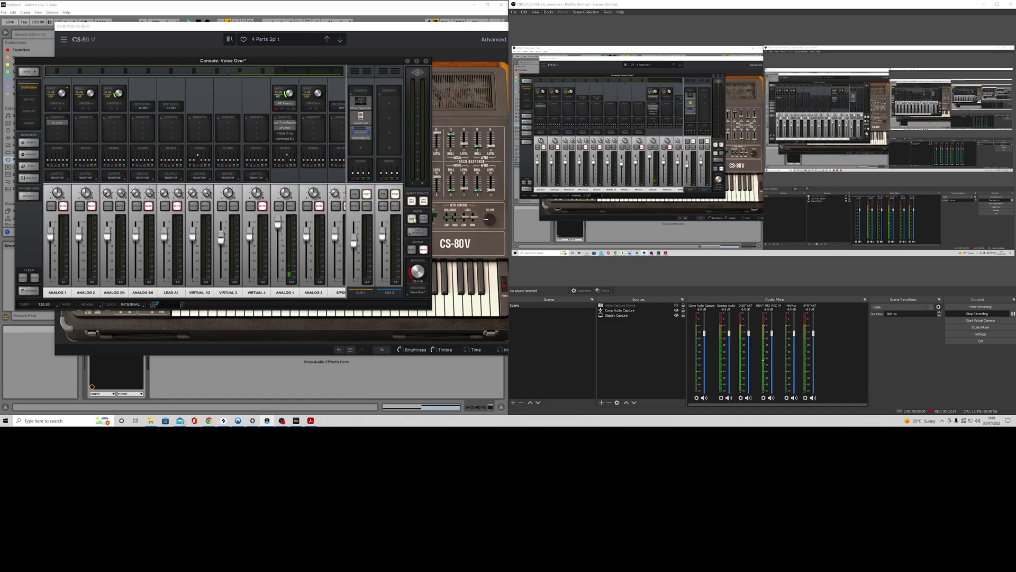
left_click(418, 231)
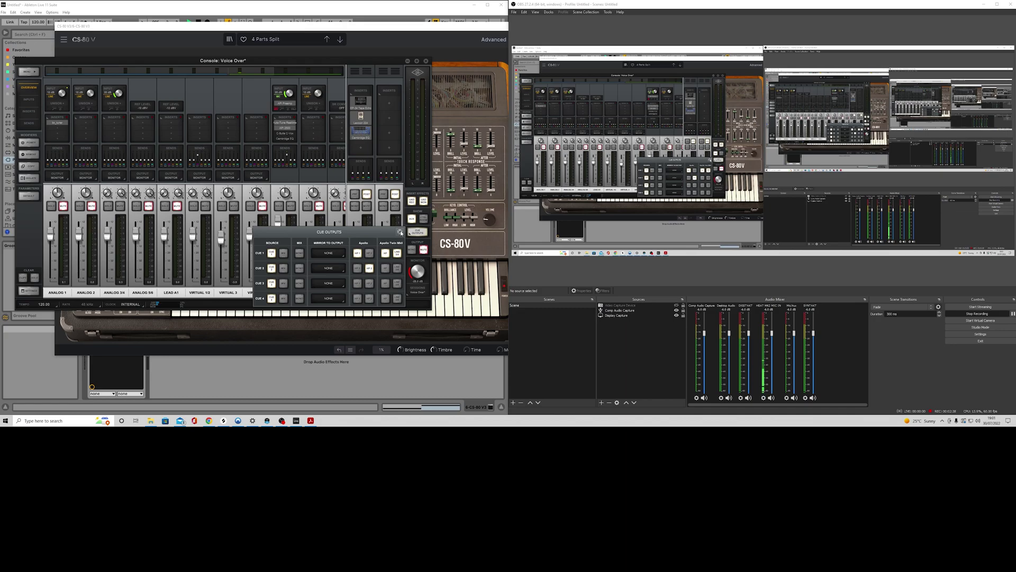
left_click(400, 232)
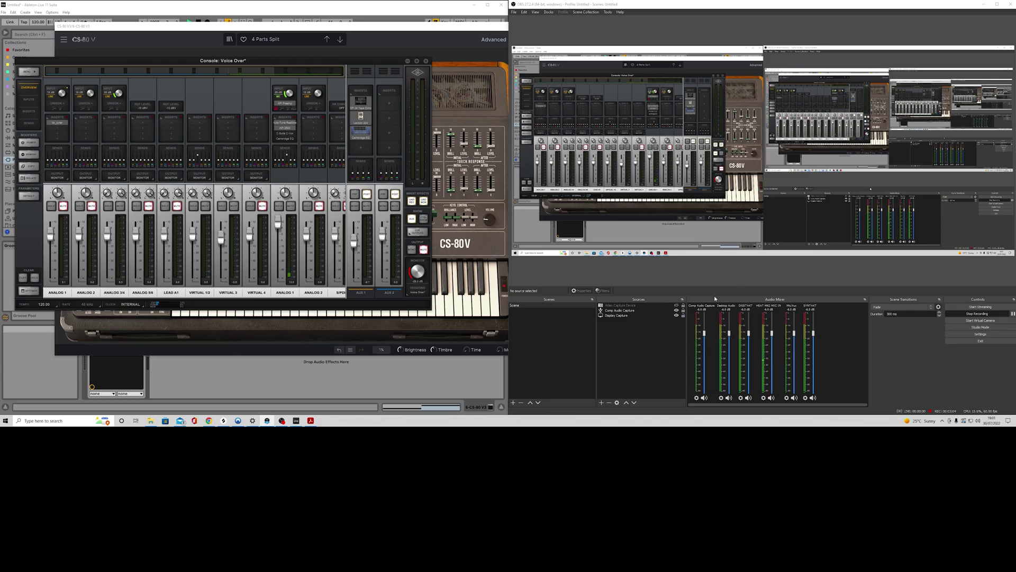
- Bring the CS-80V window forward, shift it left, and play a note on its keyboard
left_click(155, 7)
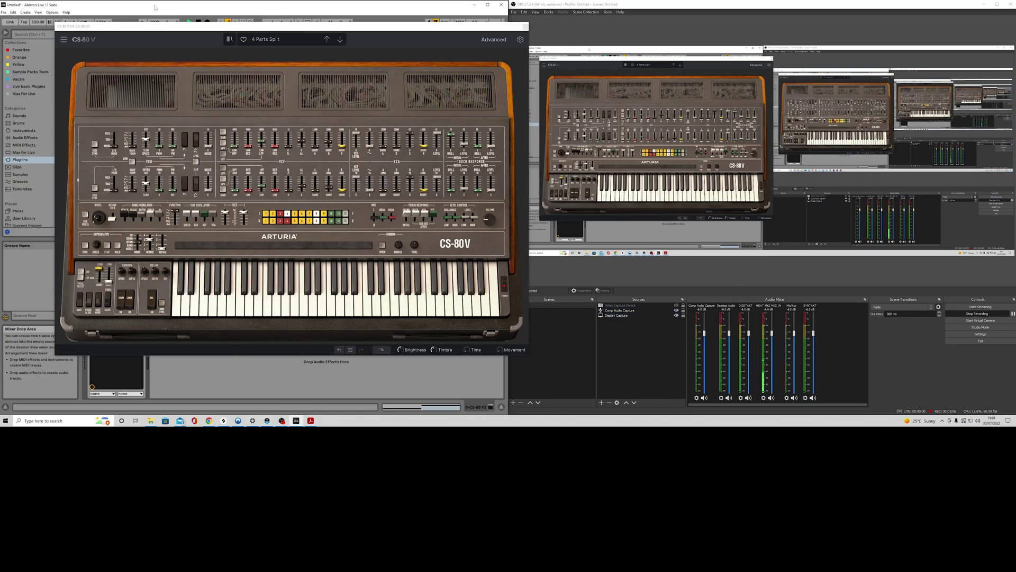
left_click_drag(177, 25, 130, 33)
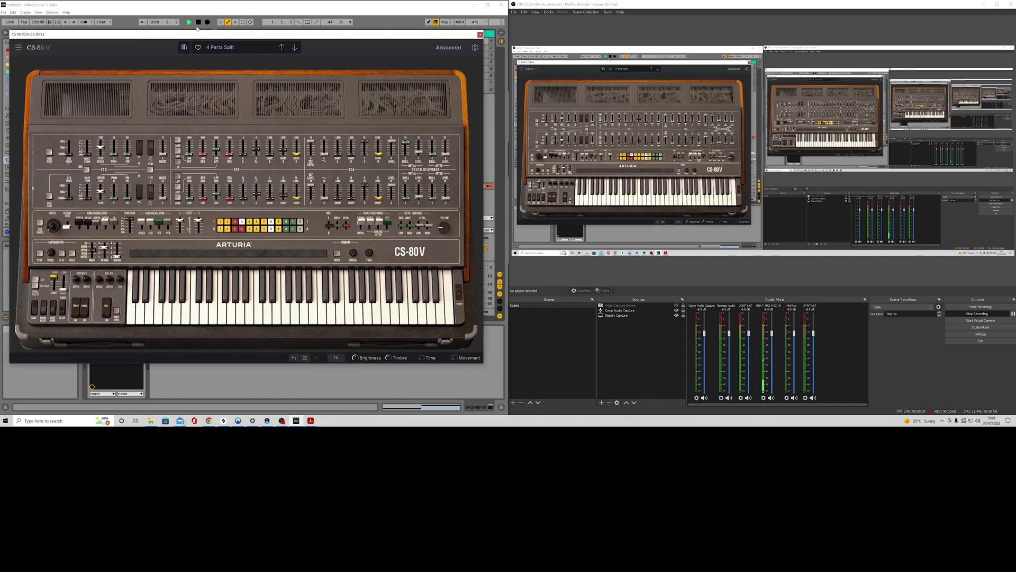
left_click(214, 316)
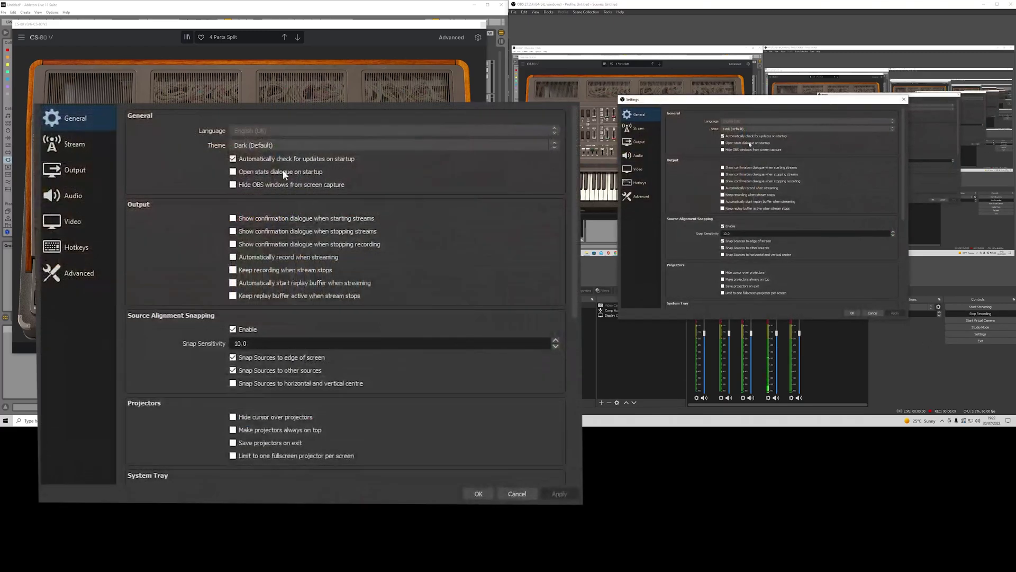
- Show the Recording options under OBS's Output settings
left_click(639, 142)
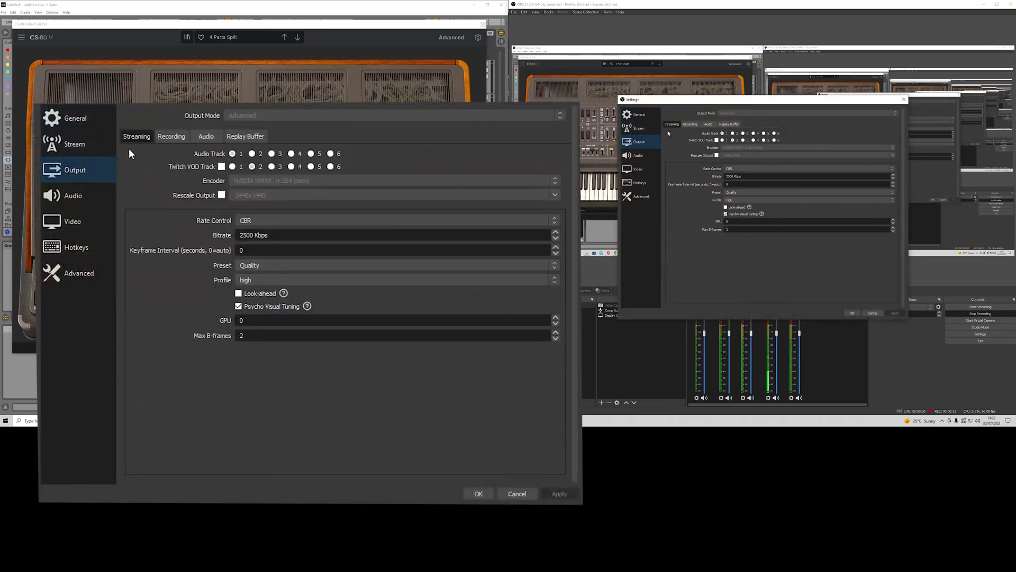
left_click(687, 128)
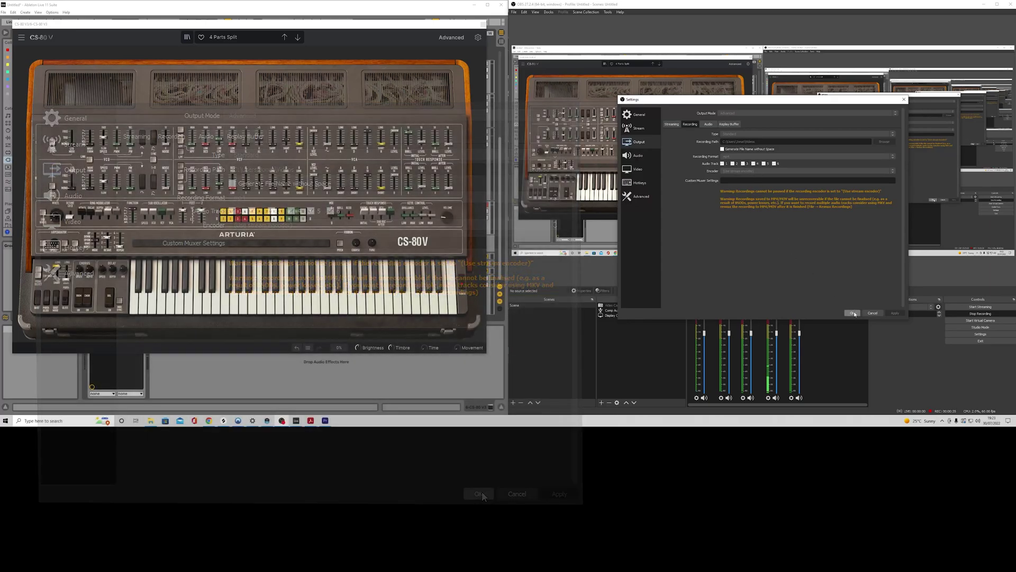
- Confirm the OBS settings and open Advanced Audio Properties from the HEAT MK2 MIC IN source
left_click(853, 313)
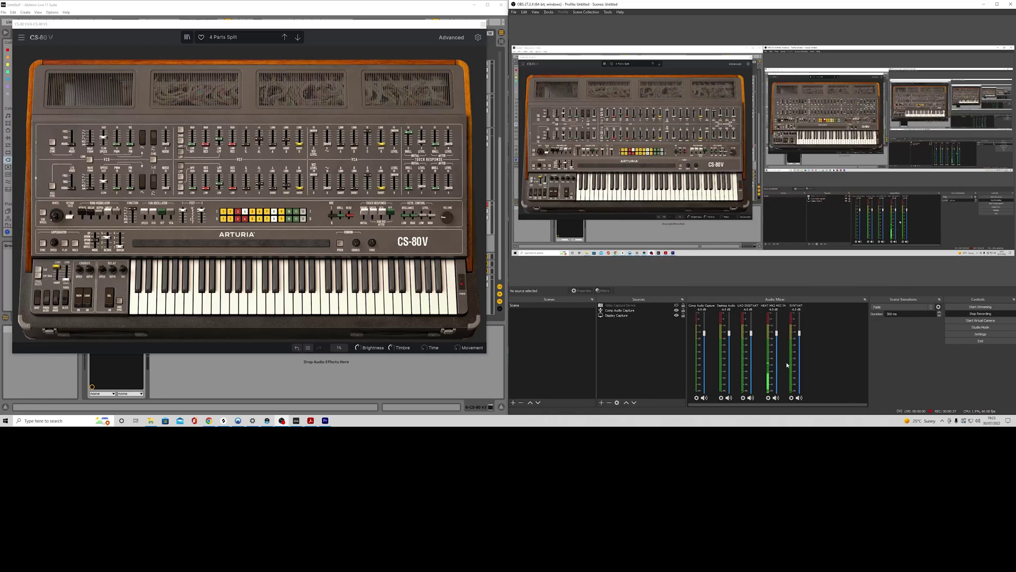
left_click(768, 398)
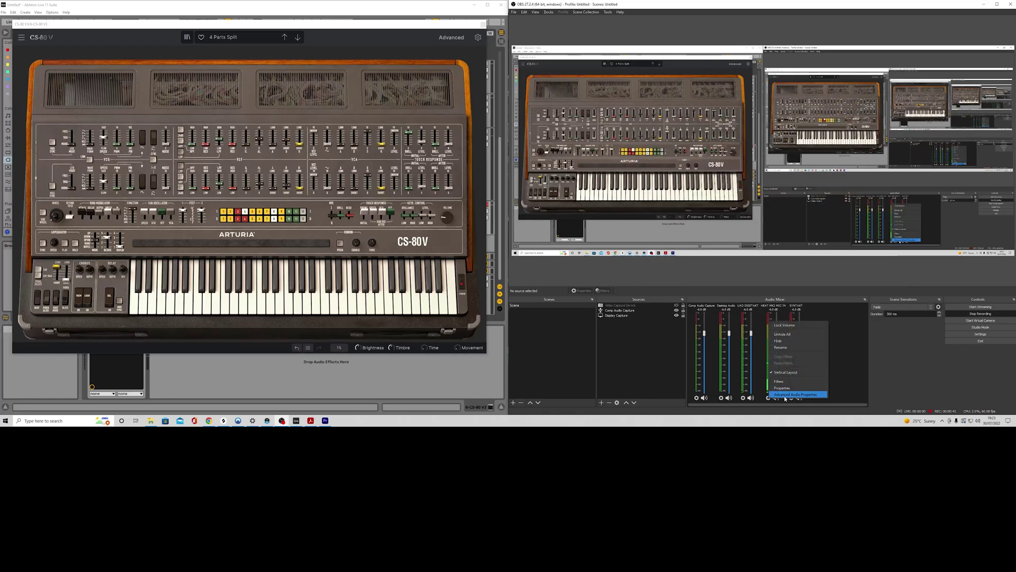
left_click(786, 394)
left_click_drag(678, 154, 634, 130)
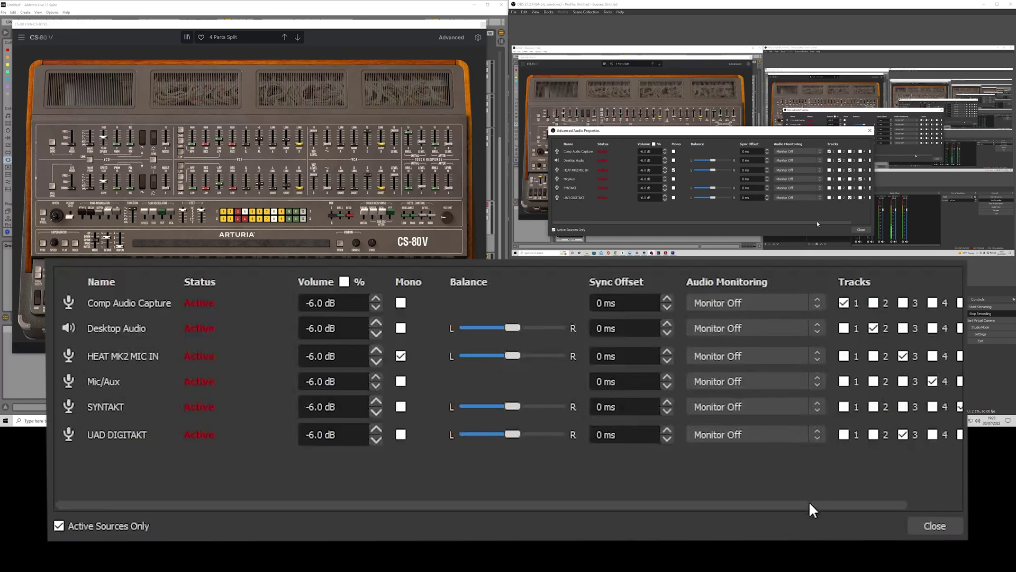
- Adjust the properties table view to review each source's track assignments, DIGITAKT on tracks 3 and 6
left_click_drag(817, 221, 857, 222)
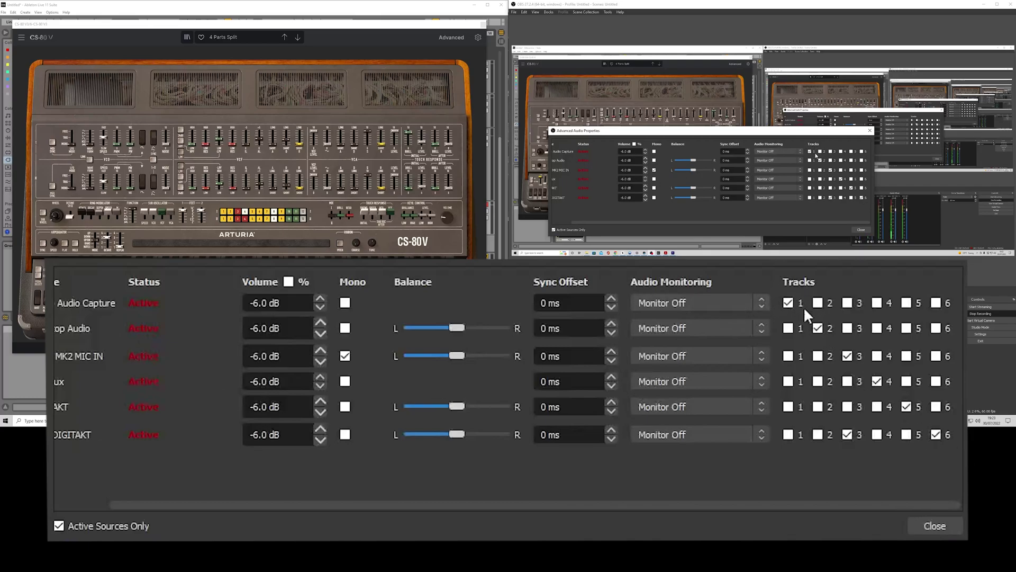
left_click_drag(645, 222, 604, 222)
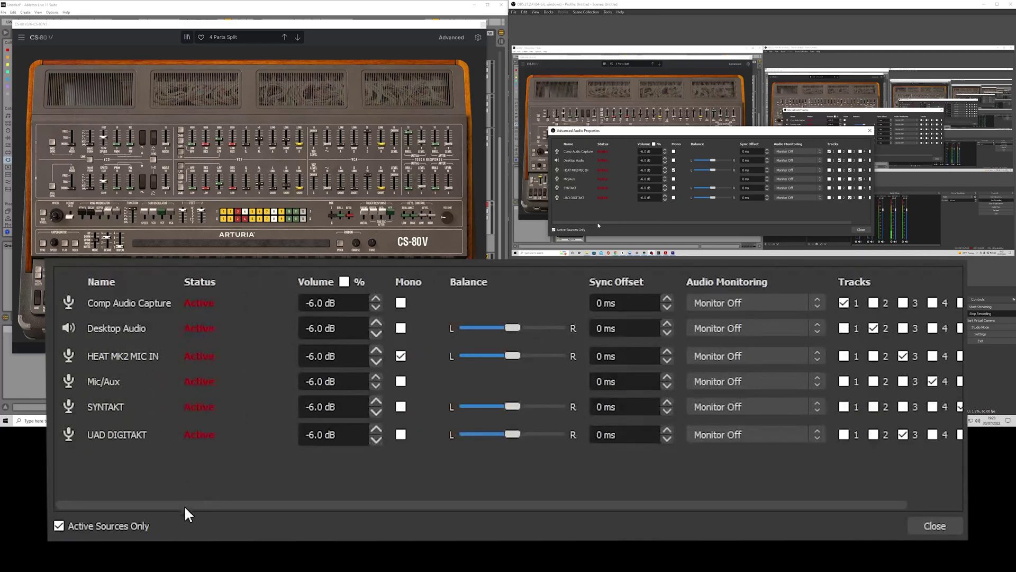
left_click_drag(183, 505, 287, 507)
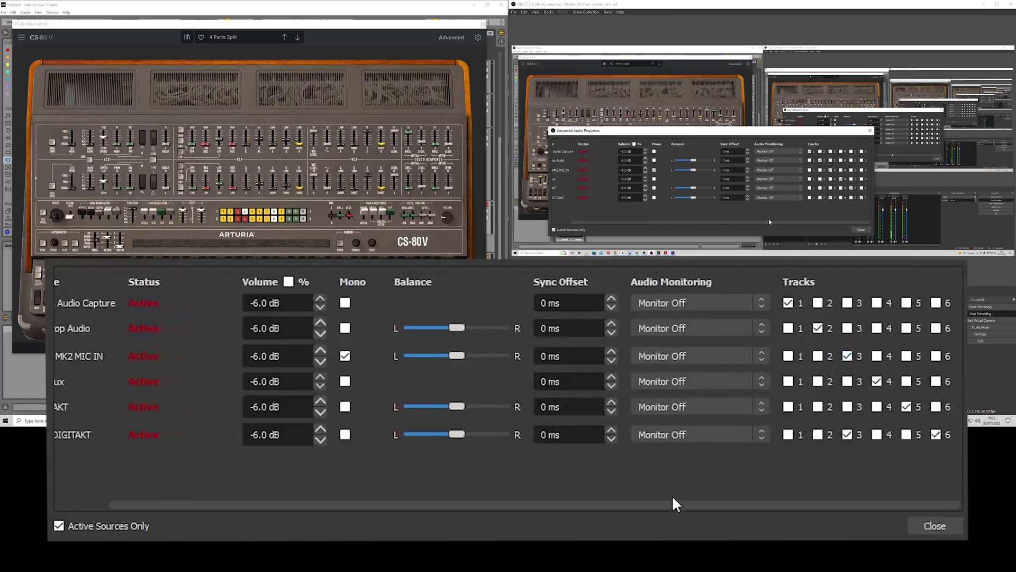
left_click_drag(674, 505, 444, 507)
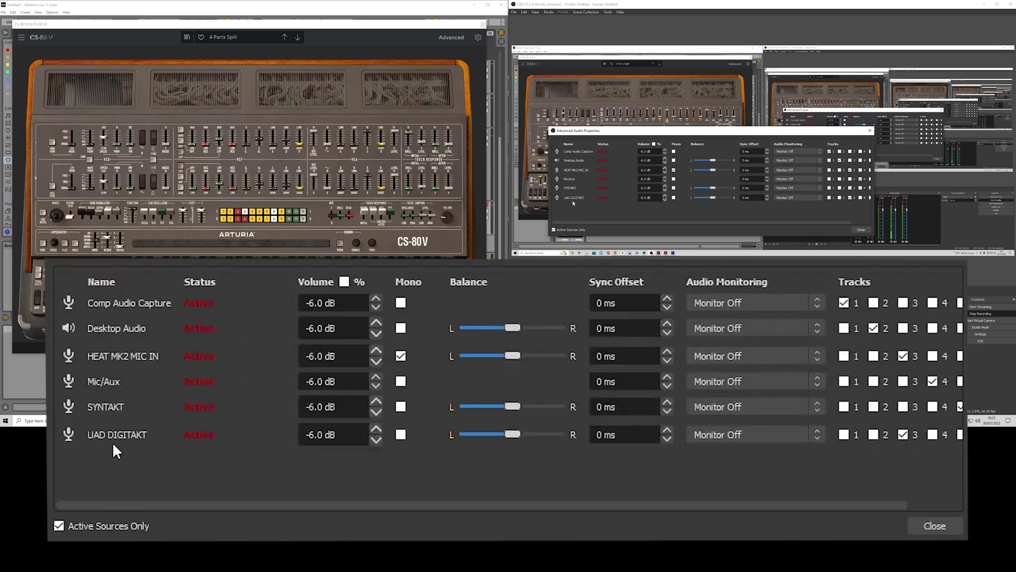
- Toggle HEAT MK2 MIC IN's Track 3 off and back on, then close Advanced Audio Properties
left_click_drag(292, 506, 345, 506)
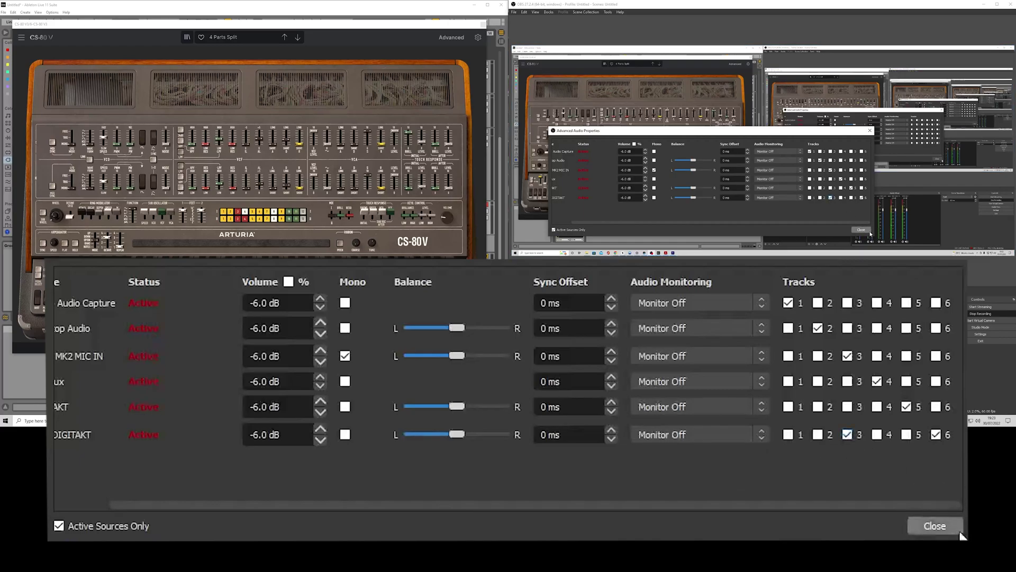
left_click_drag(760, 504, 707, 503)
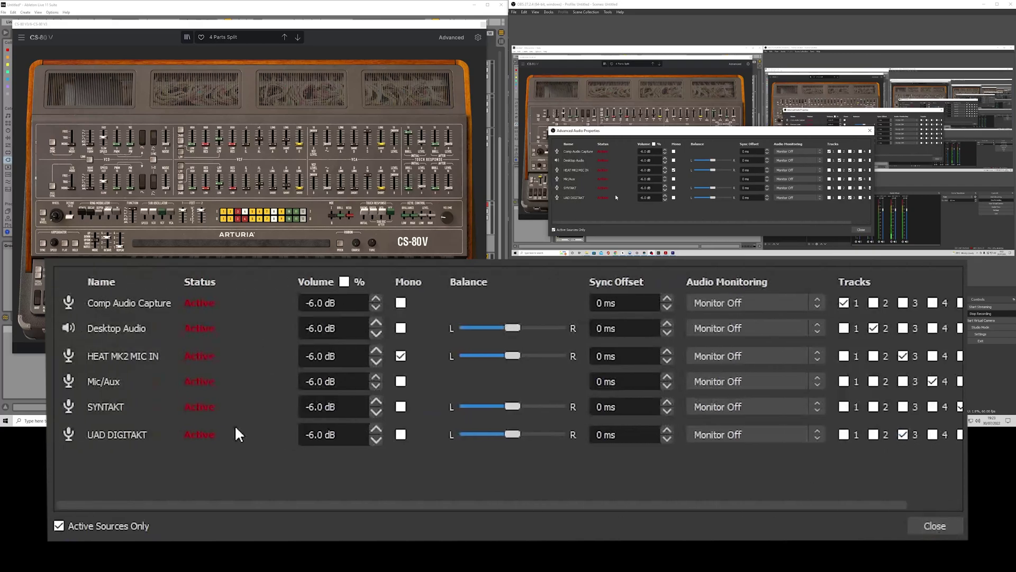
left_click(904, 358)
left_click_drag(855, 503, 939, 504)
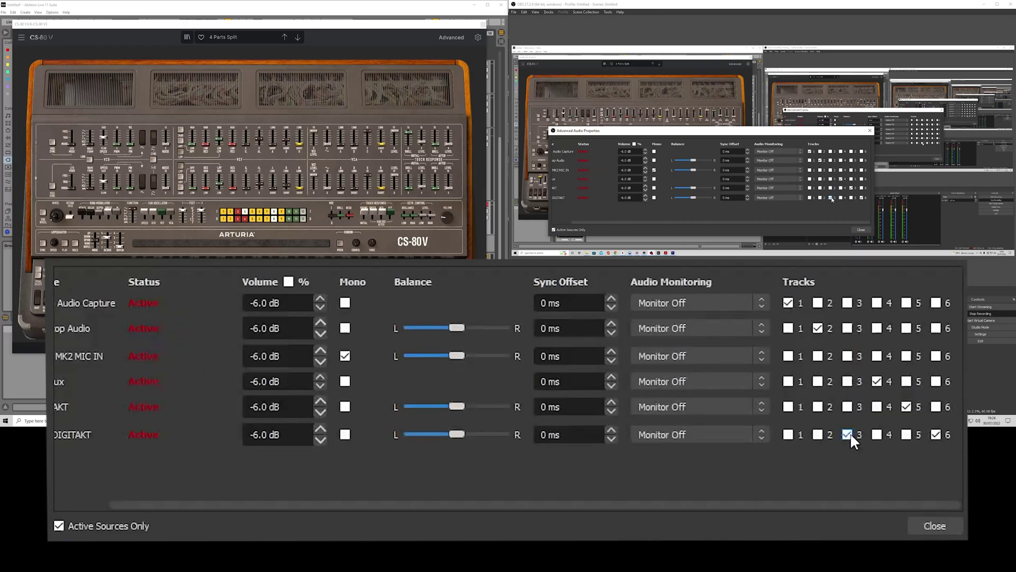
left_click(848, 358)
left_click_drag(740, 504, 641, 505)
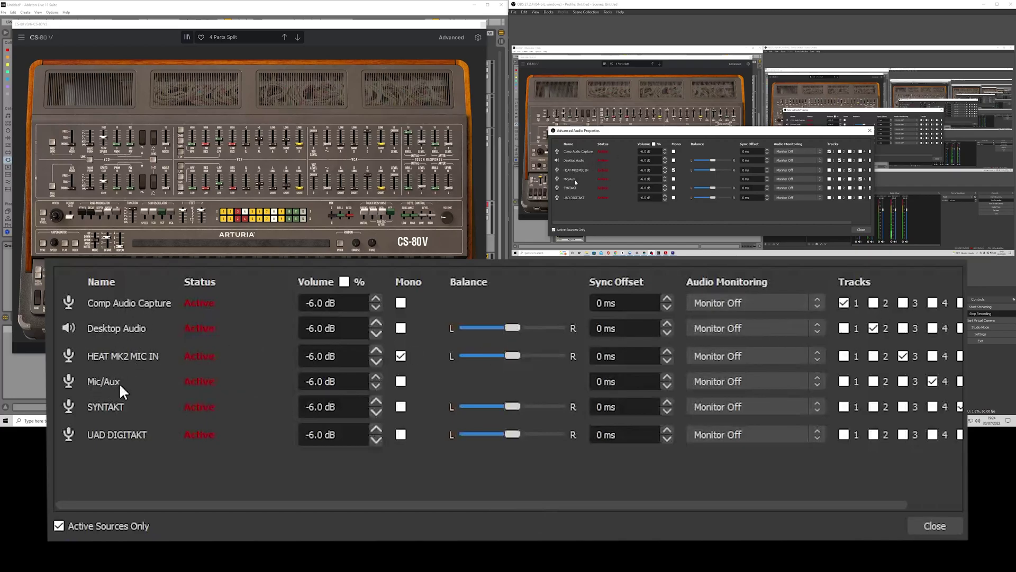
left_click(936, 527)
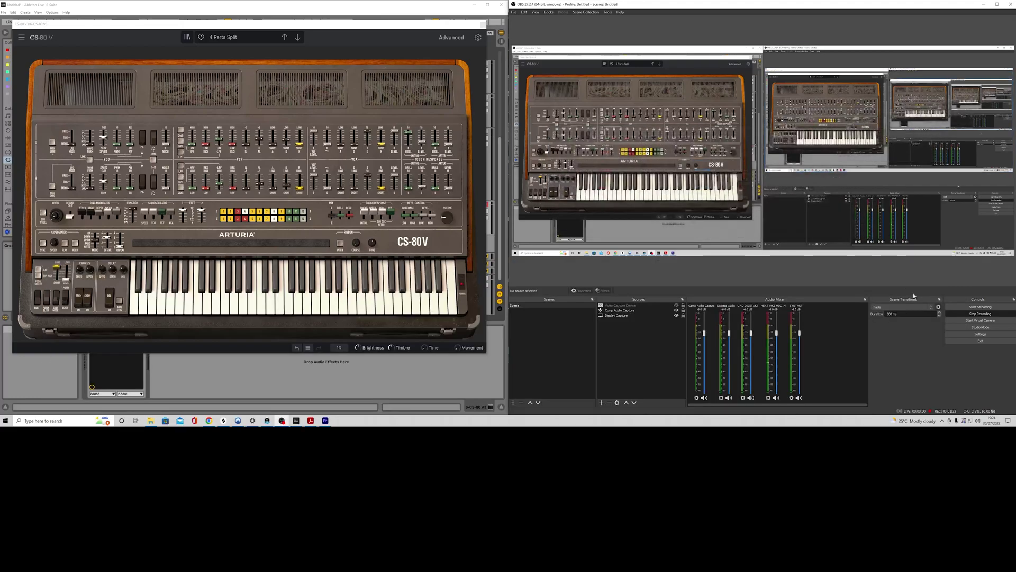